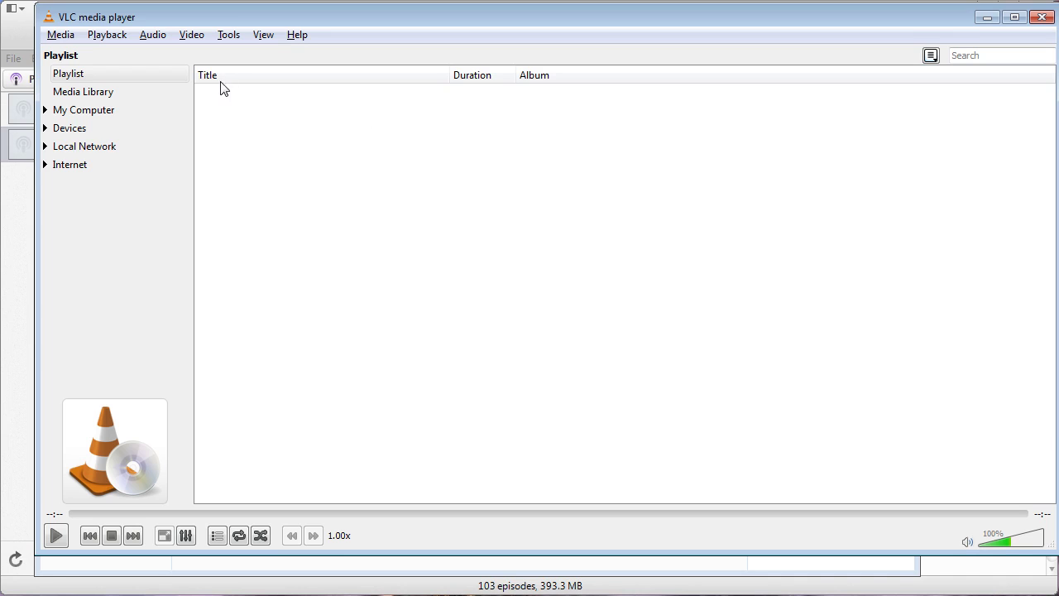
# Hide the playlist view and show it again
pyautogui.click(259, 39)
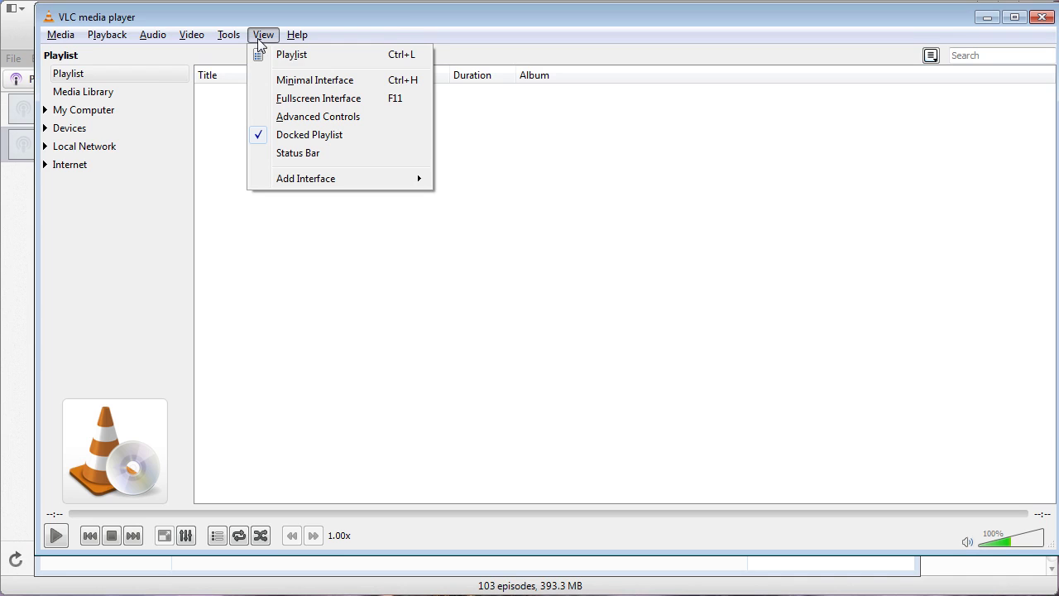
pyautogui.click(306, 60)
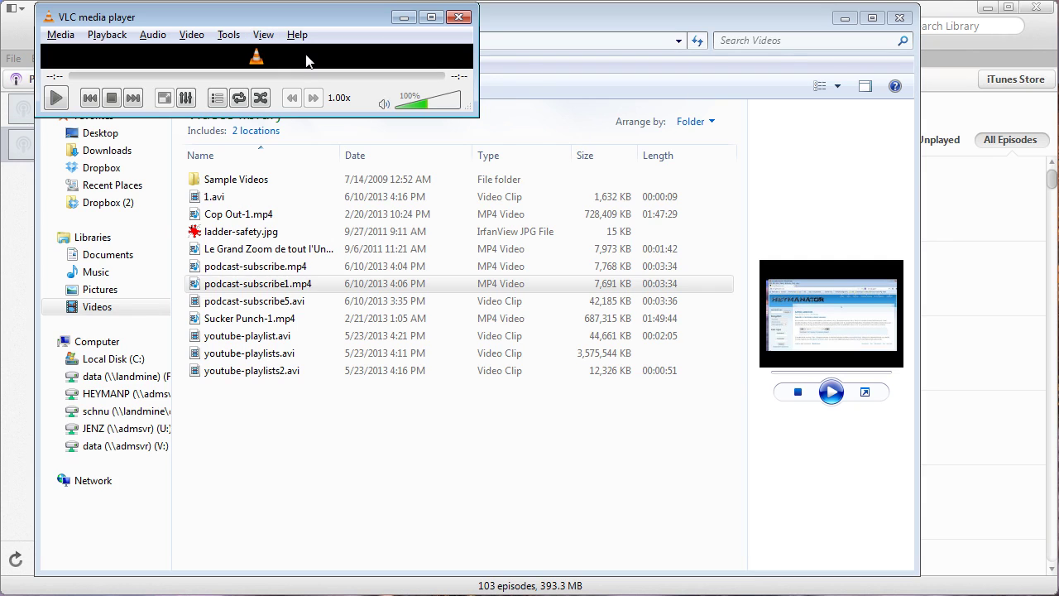
pyautogui.click(263, 38)
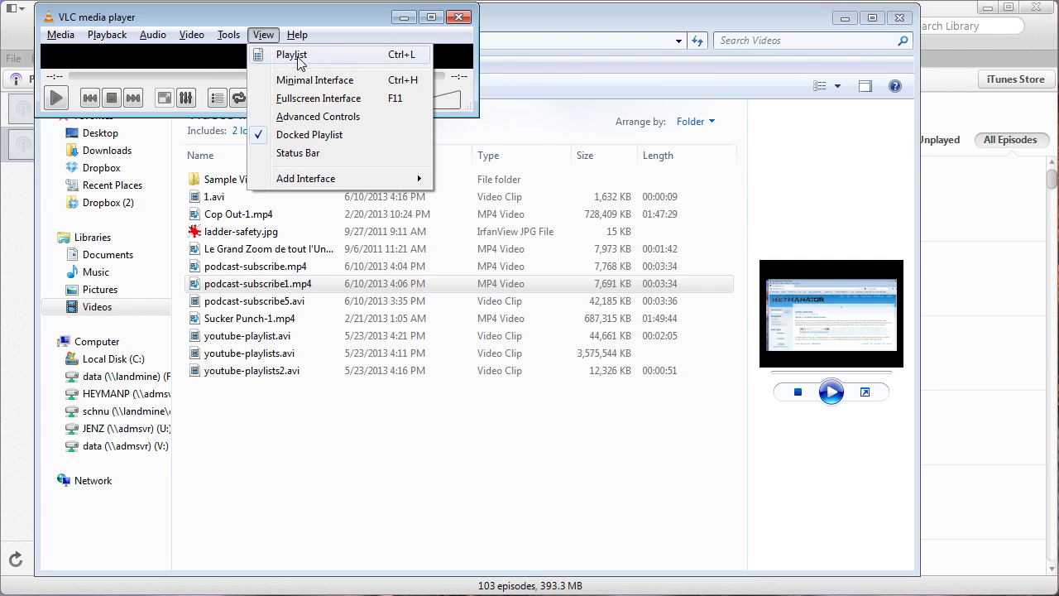
pyautogui.click(299, 54)
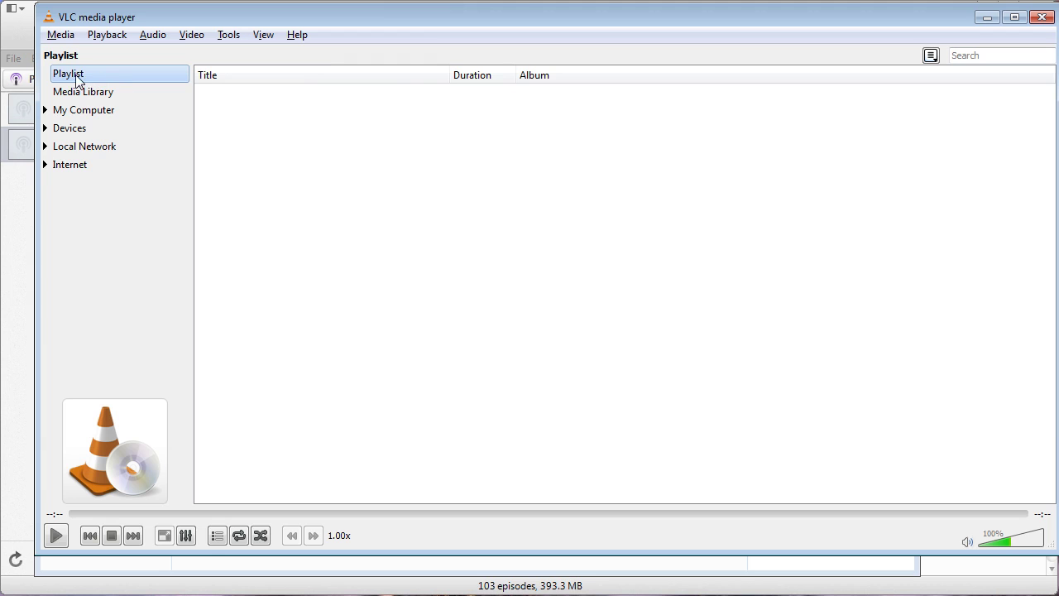
# Open the Patho-Pharm I folder from My Music > iTunes > iTunes Media > Podcasts to load its tracks into the playlist
pyautogui.click(58, 36)
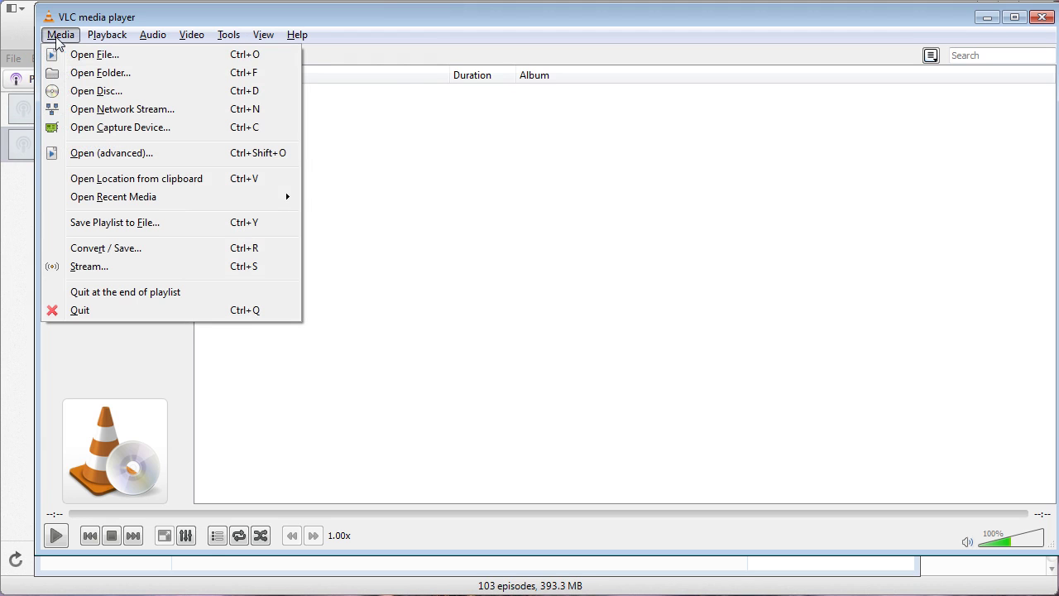
pyautogui.click(78, 75)
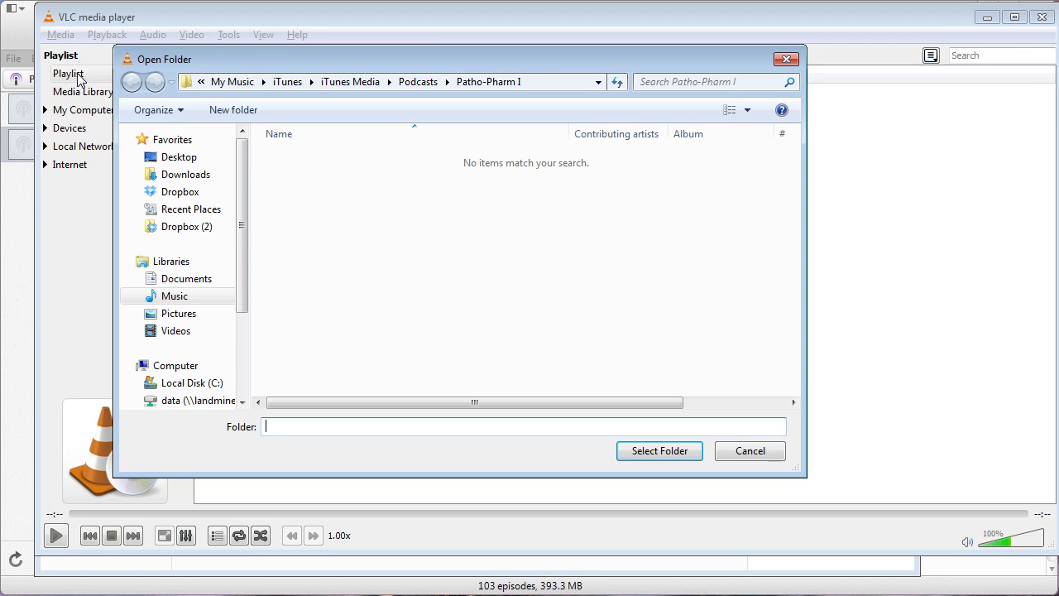
pyautogui.click(230, 82)
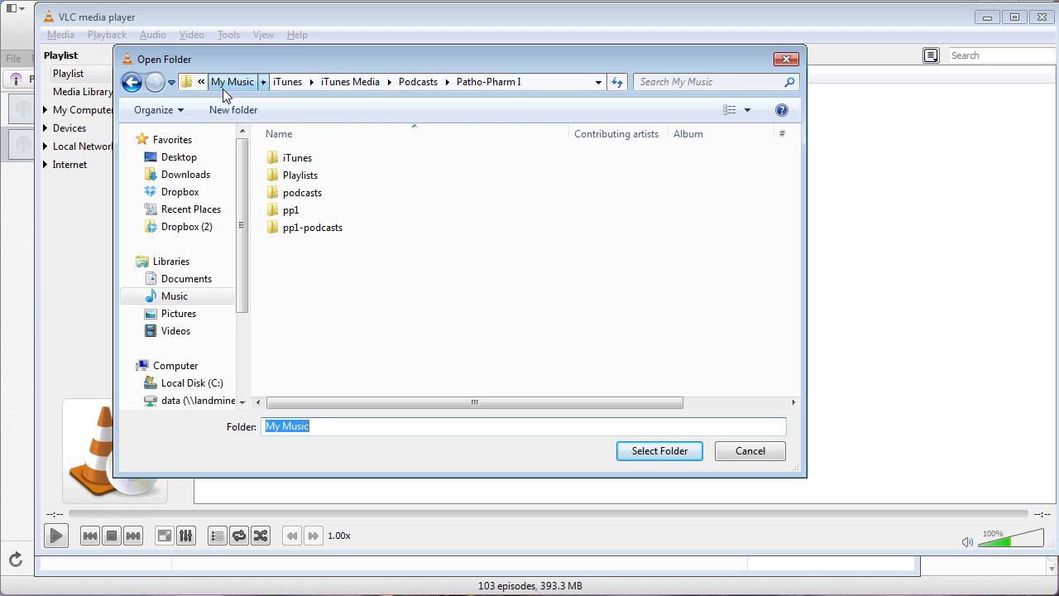
pyautogui.click(290, 163)
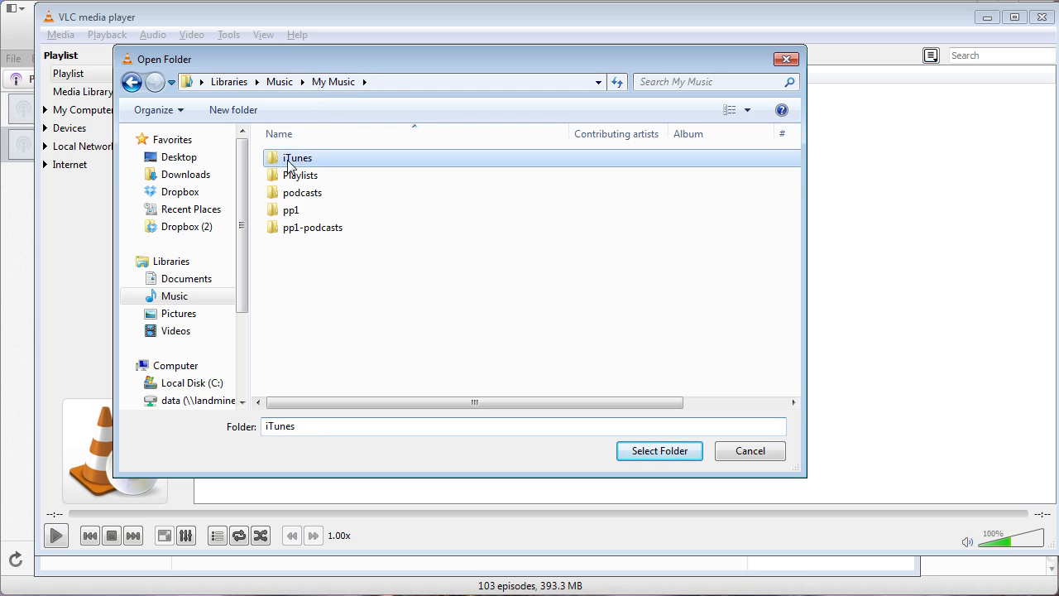
pyautogui.doubleClick(289, 163)
pyautogui.doubleClick(290, 174)
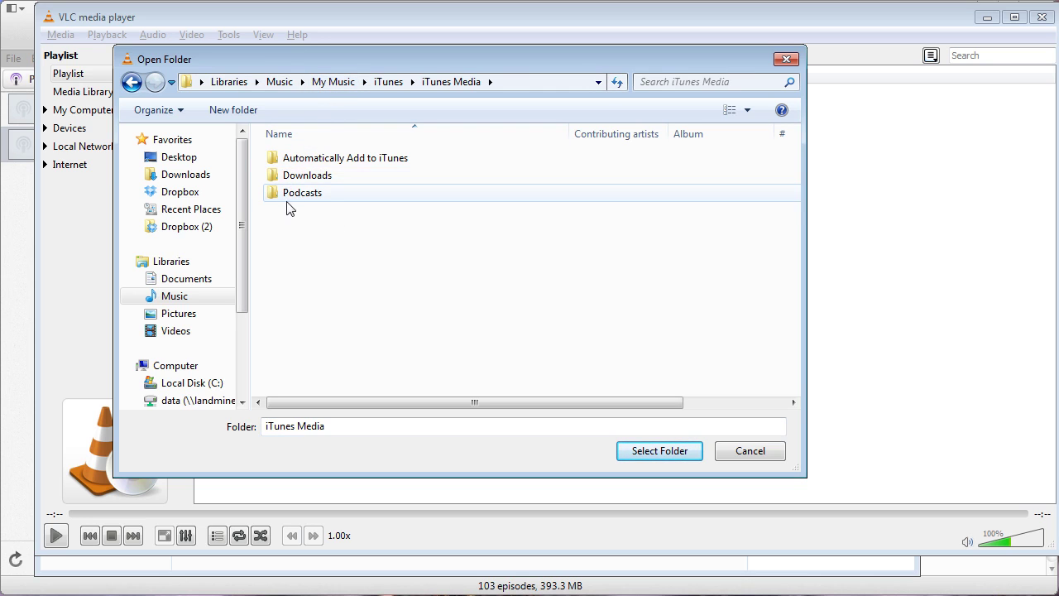
pyautogui.doubleClick(304, 194)
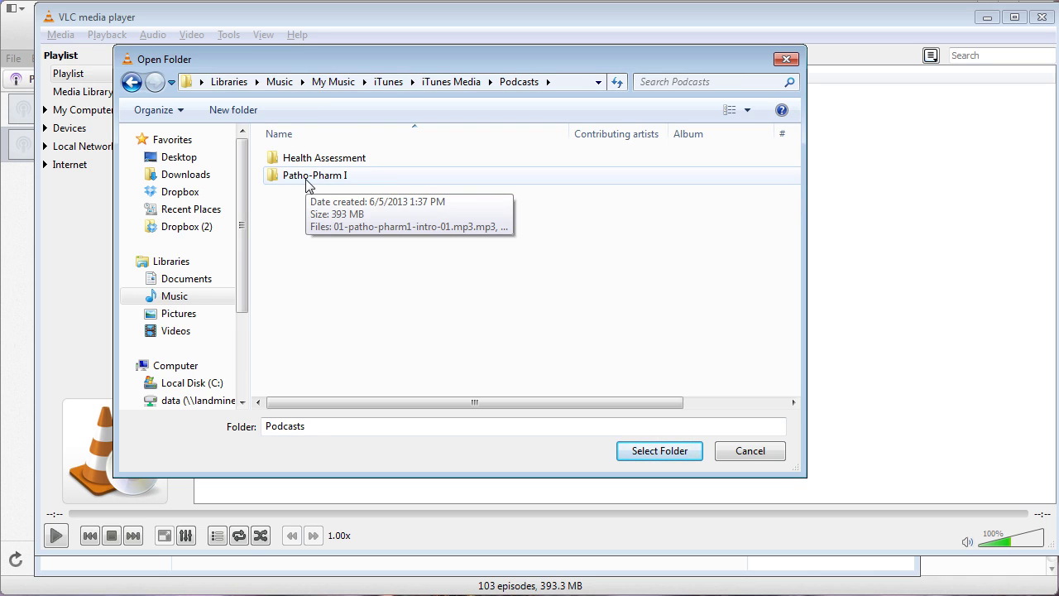
pyautogui.doubleClick(306, 182)
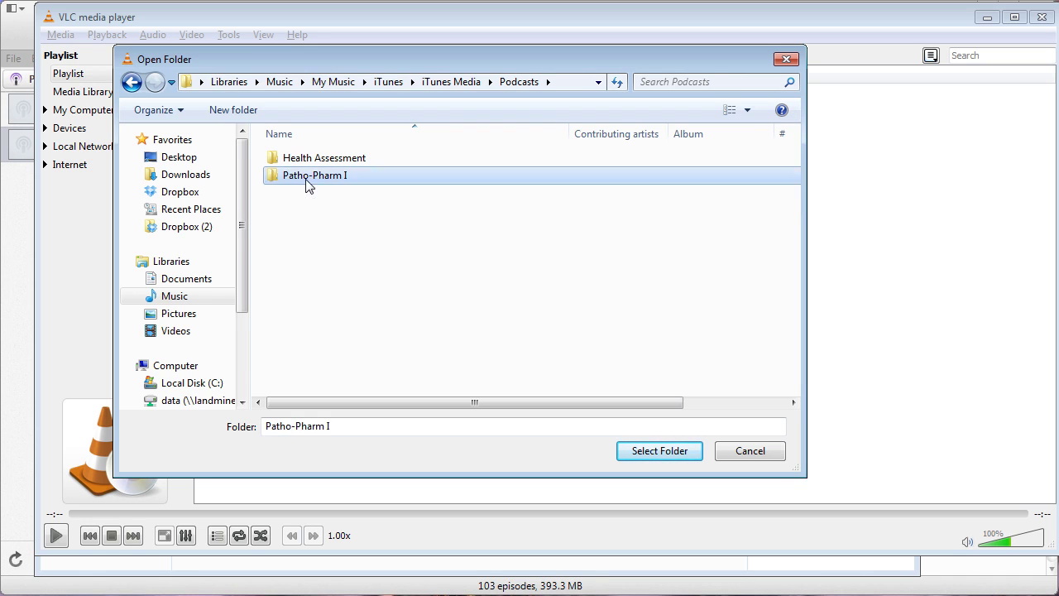
pyautogui.click(654, 451)
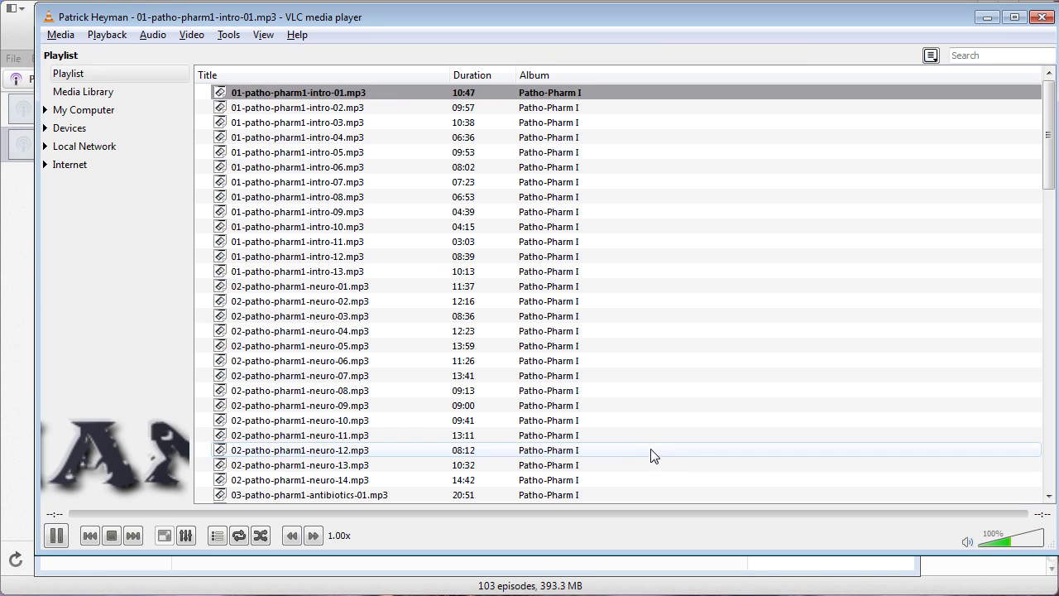
# Stop playback and look through the loaded Patho-Pharm I tracks in the playlist
pyautogui.click(111, 536)
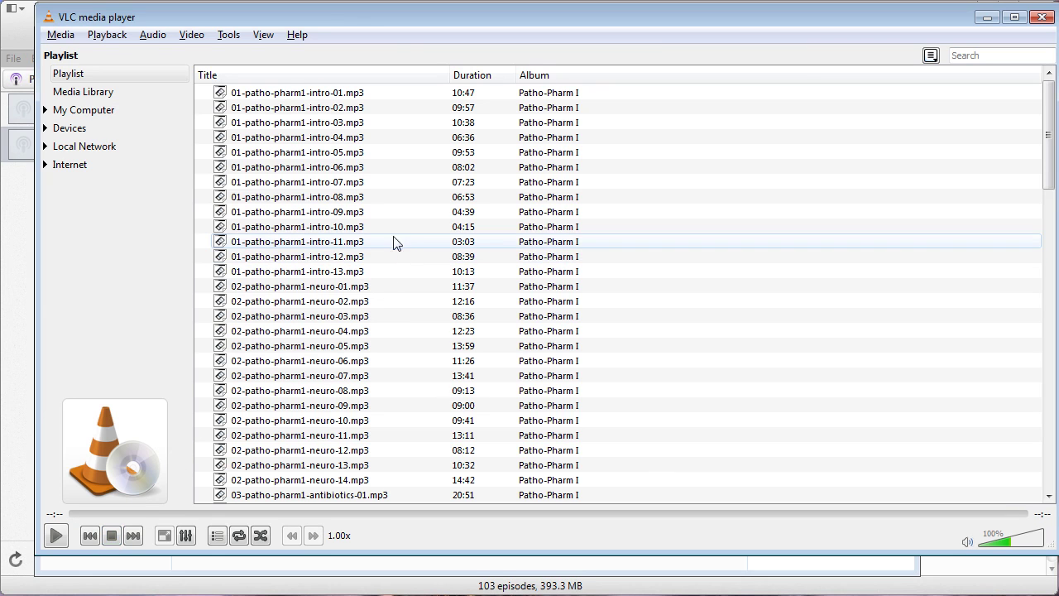
pyautogui.scroll(-12, 396, 250)
pyautogui.scroll(-12, 394, 250)
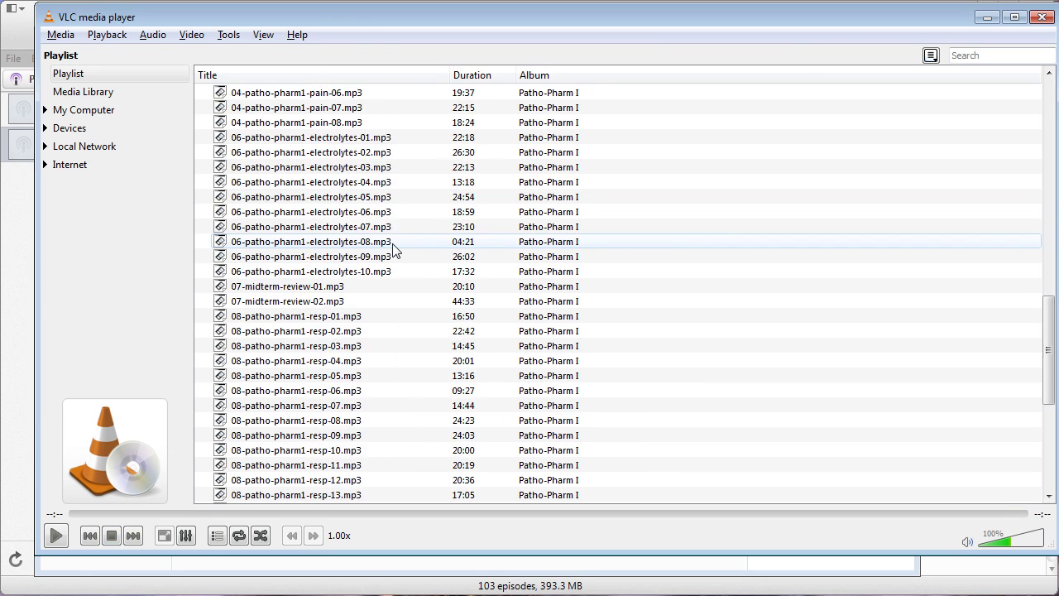
pyautogui.scroll(20, 394, 254)
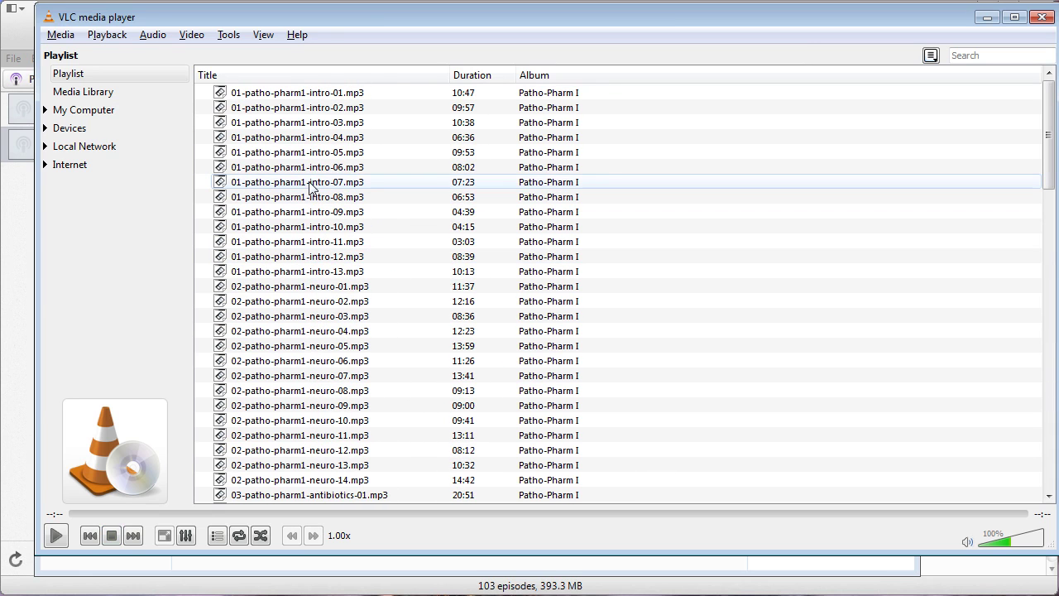
# Choose patho-pharm1.xspf in the Playlists folder of My Music as the playlist's save target, and cancel the save
pyautogui.click(56, 37)
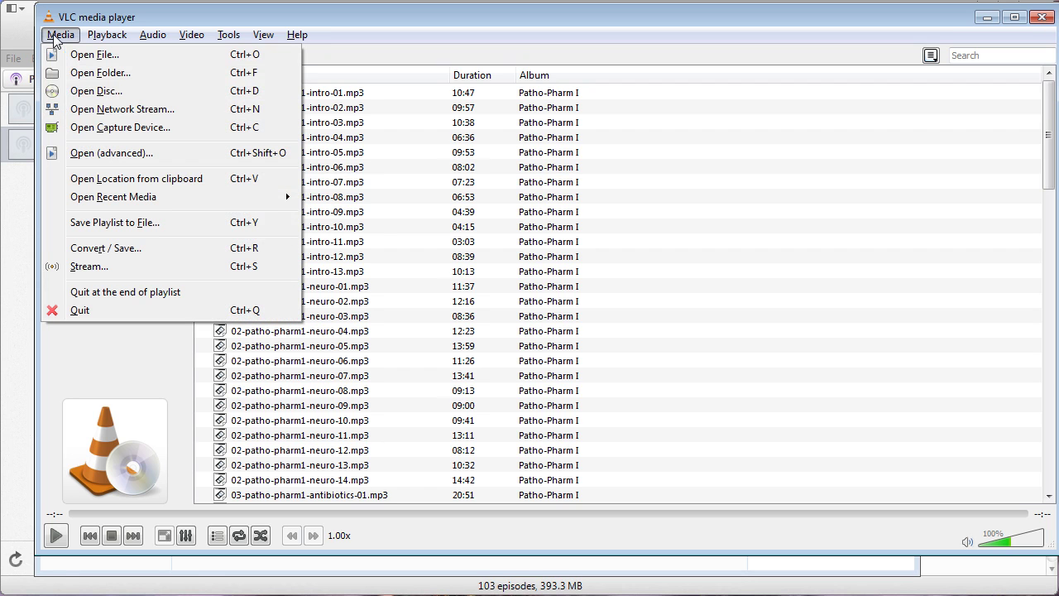
pyautogui.click(93, 229)
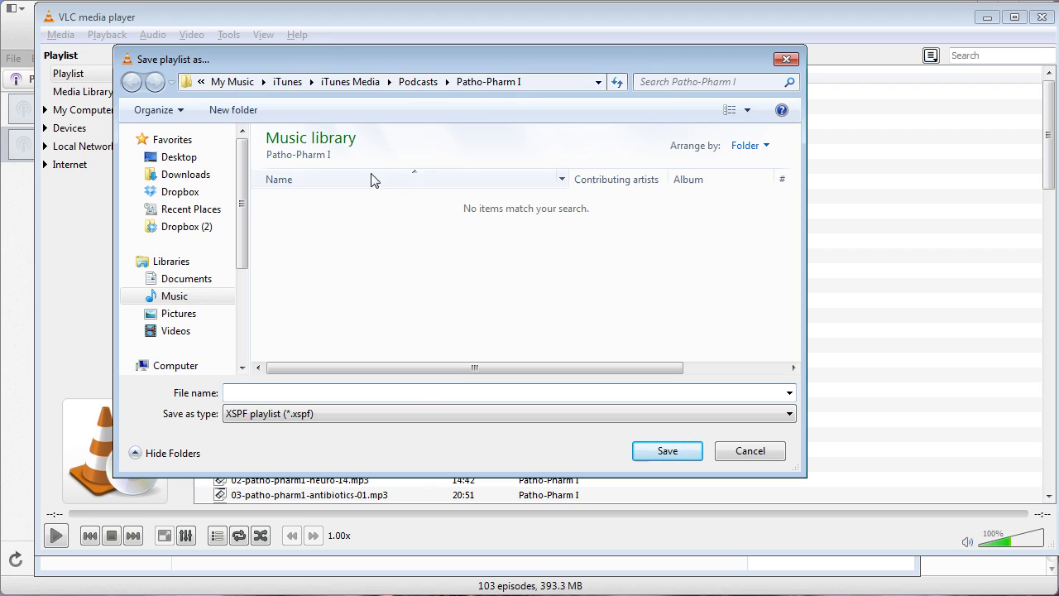
pyautogui.click(225, 84)
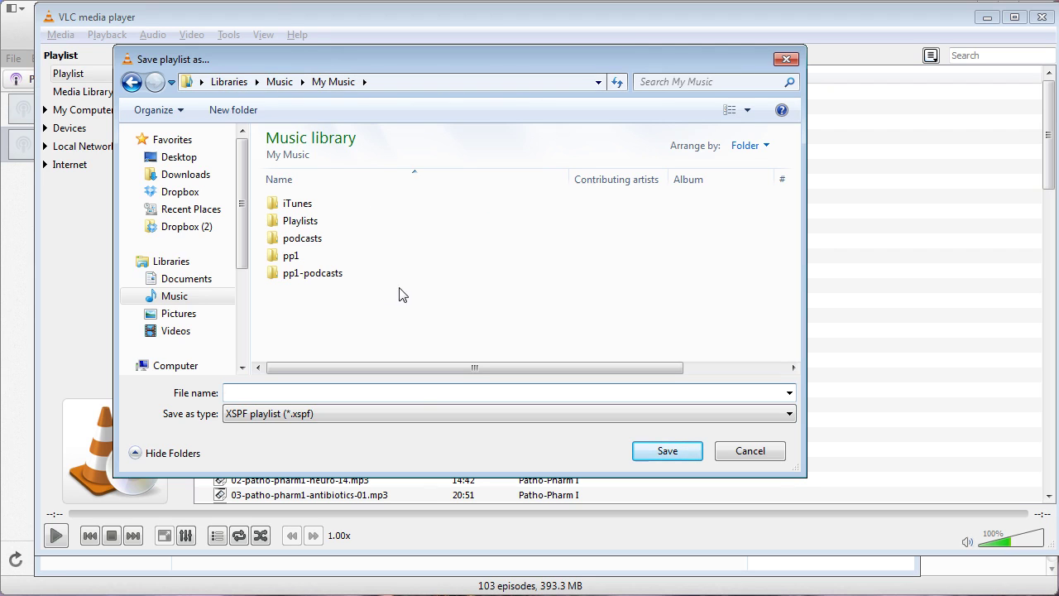
pyautogui.doubleClick(300, 221)
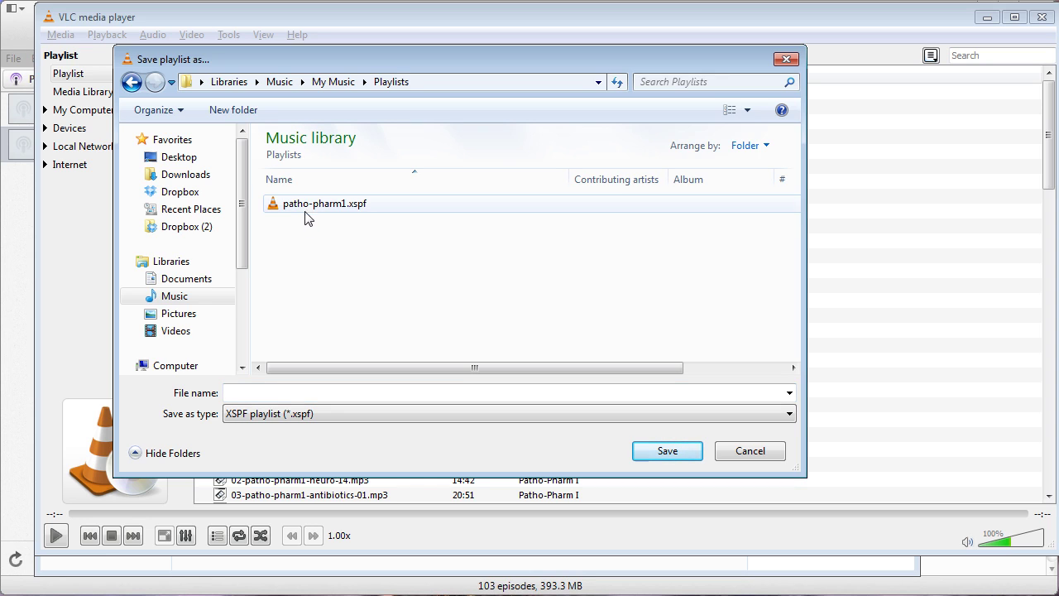
pyautogui.click(300, 207)
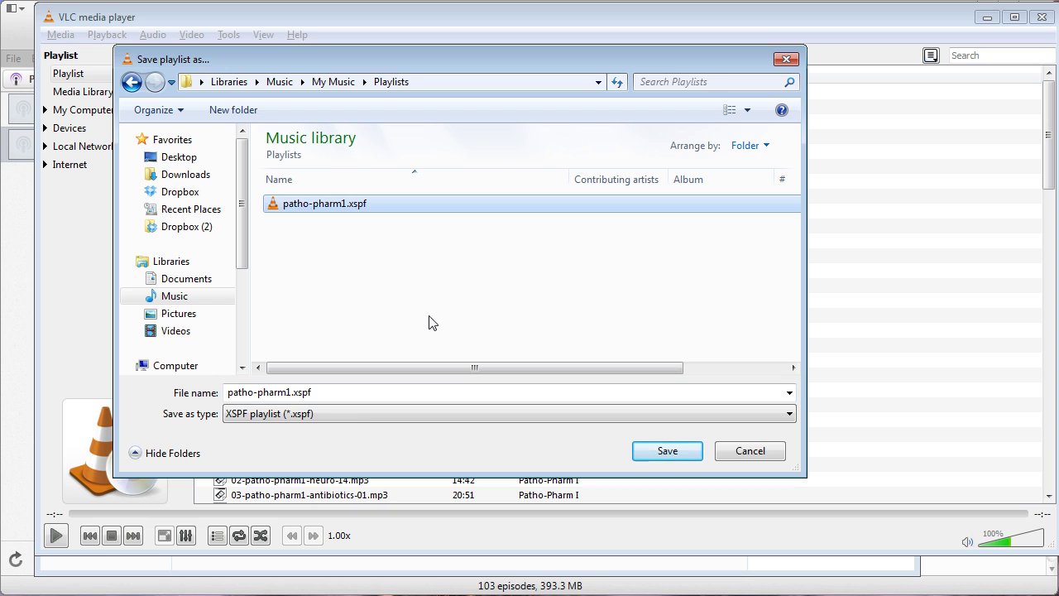
pyautogui.click(728, 455)
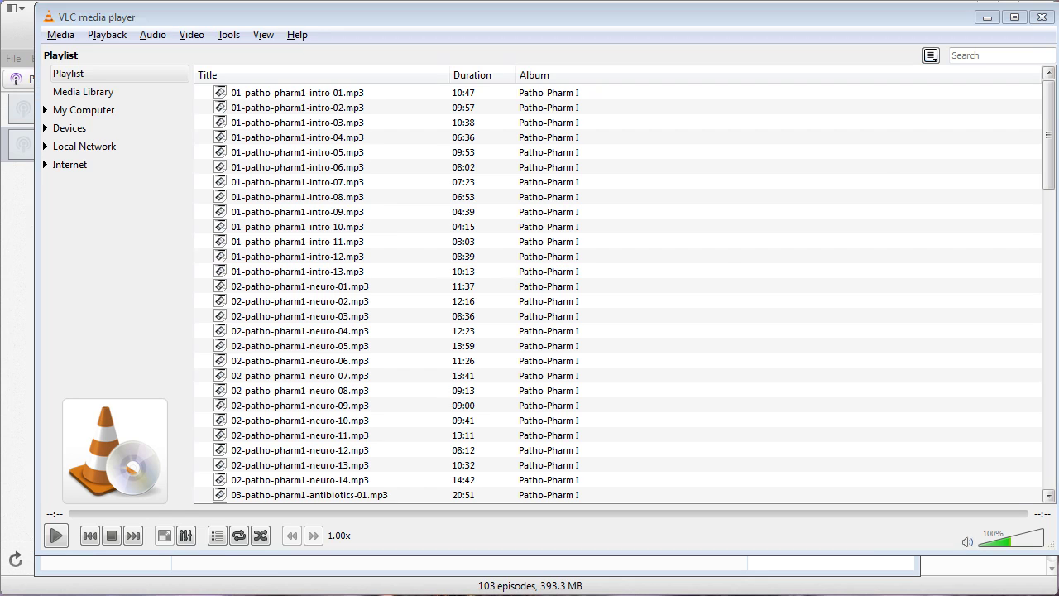
pyautogui.click(723, 242)
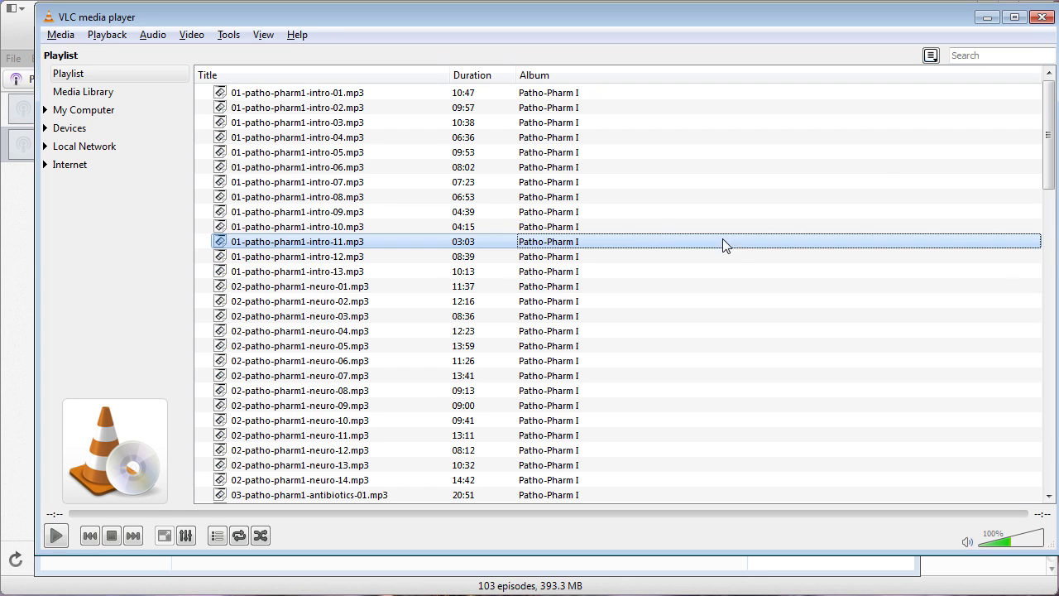
# Customize the interface by adding the Slower, Faster and Playback speed elements to Line 2 of the main toolbar
pyautogui.click(231, 39)
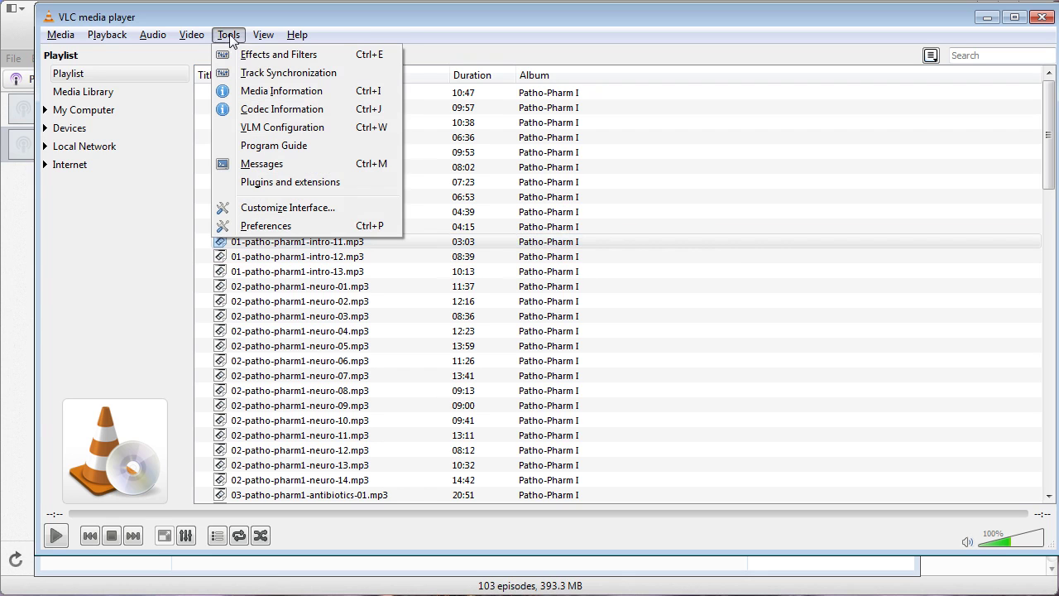
pyautogui.click(270, 210)
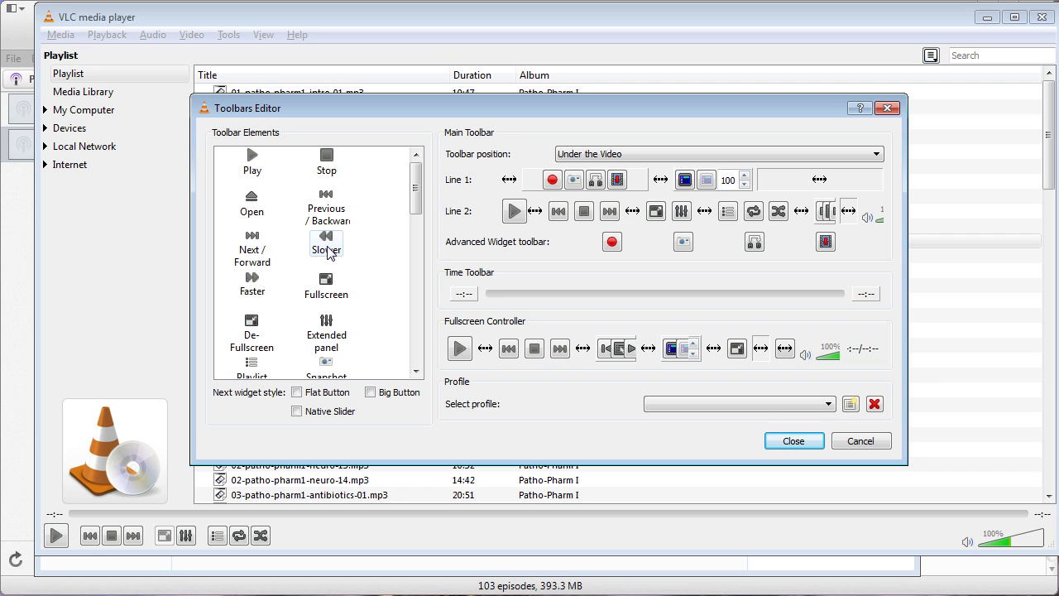
pyautogui.moveTo(328, 249)
pyautogui.mouseDown()
pyautogui.moveTo(864, 219)
pyautogui.moveTo(849, 218)
pyautogui.mouseUp()
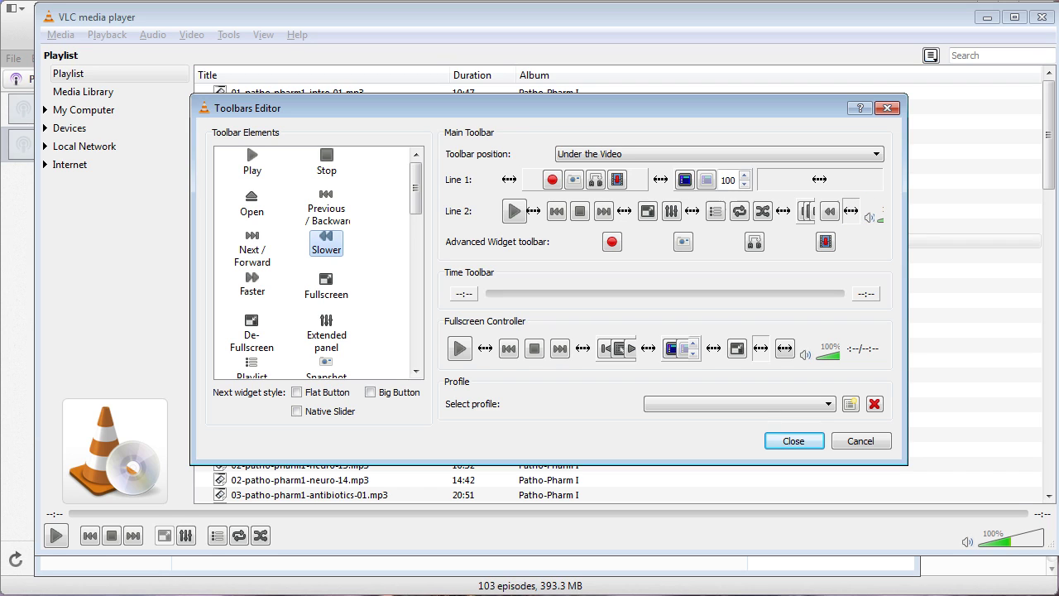
pyautogui.moveTo(253, 284); pyautogui.dragTo(846, 219)
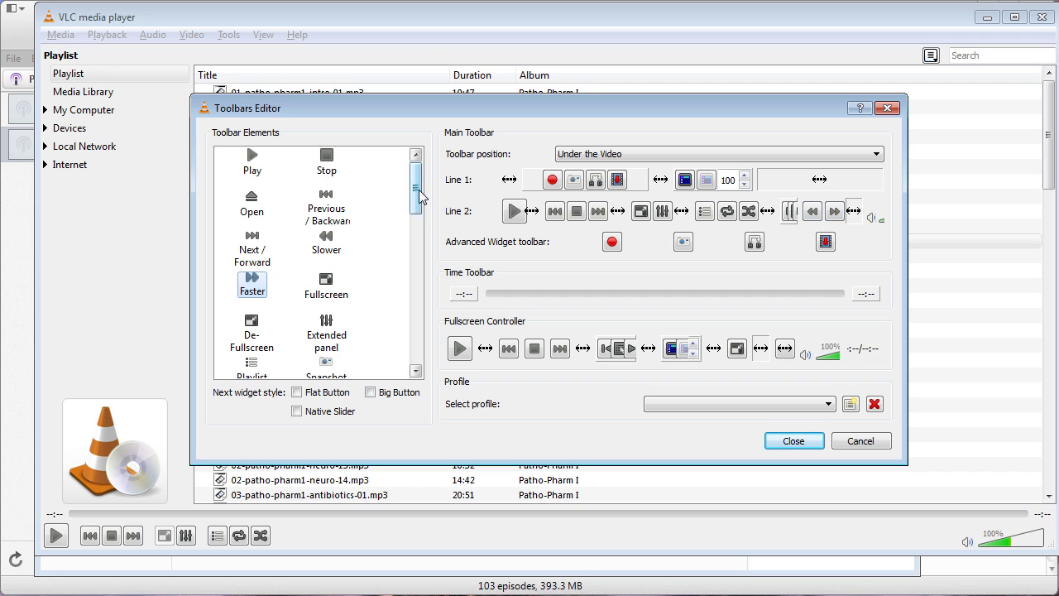
pyautogui.moveTo(422, 197); pyautogui.dragTo(419, 349)
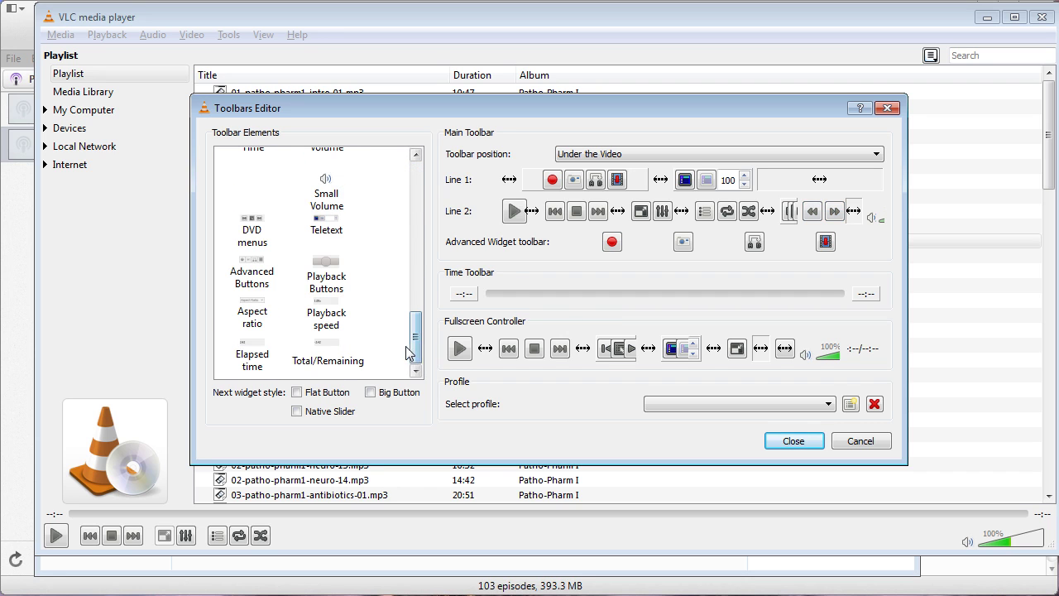
pyautogui.moveTo(324, 311)
pyautogui.mouseDown()
pyautogui.moveTo(887, 212)
pyautogui.moveTo(844, 213)
pyautogui.moveTo(852, 217)
pyautogui.mouseUp()
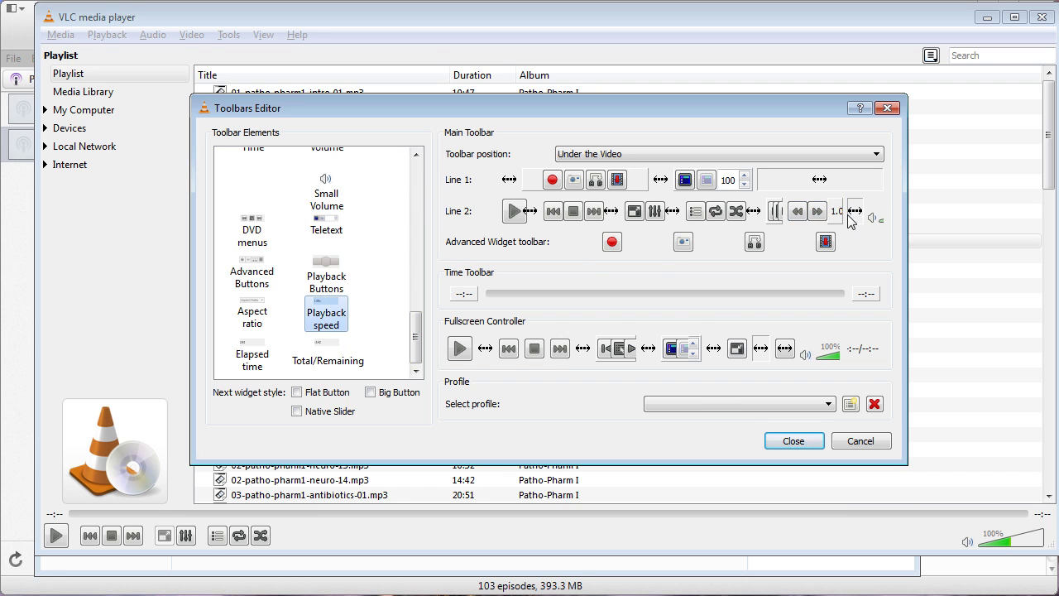
pyautogui.click(787, 444)
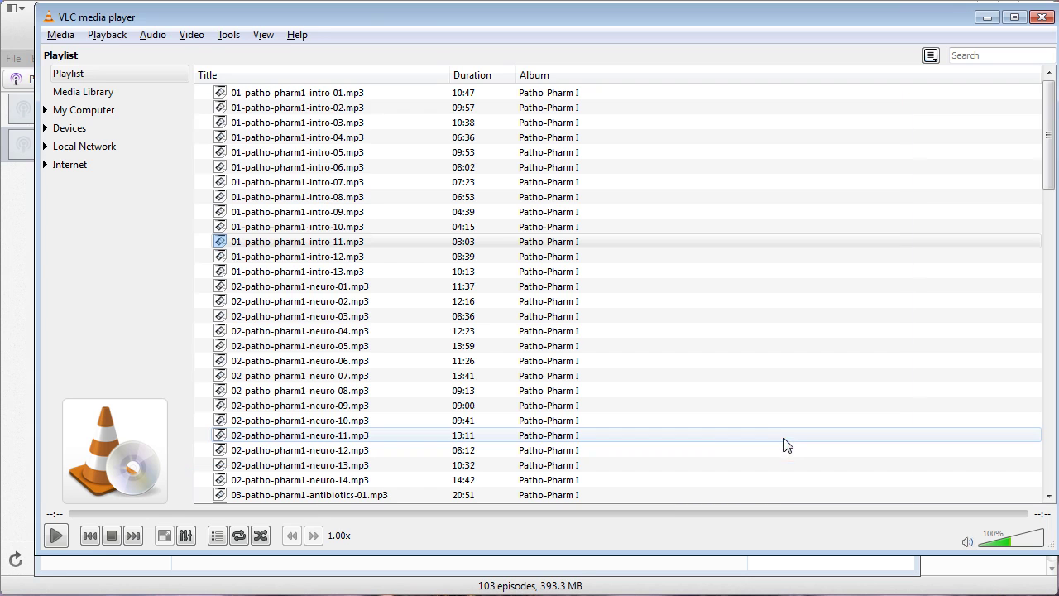
# Display the playback speed slider from the current speed indicator and dismiss it
pyautogui.click(337, 538)
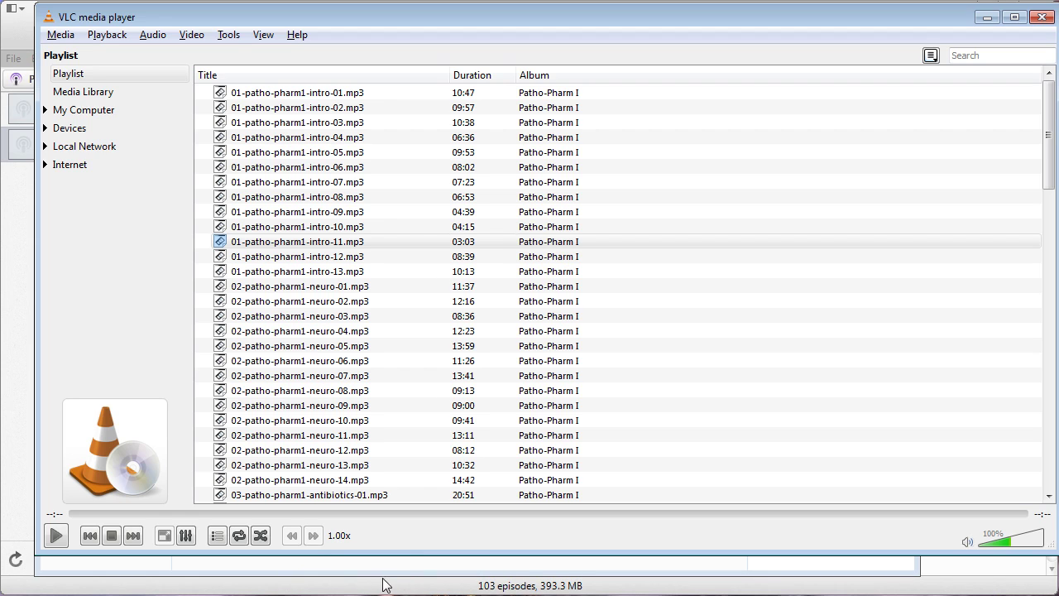
pyautogui.click(337, 538)
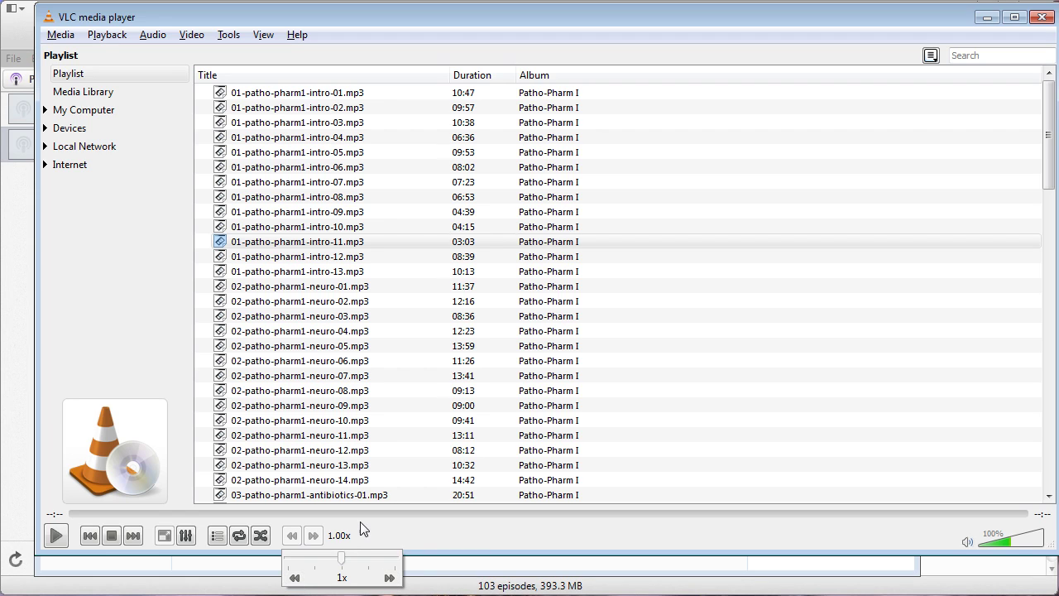
pyautogui.click(323, 533)
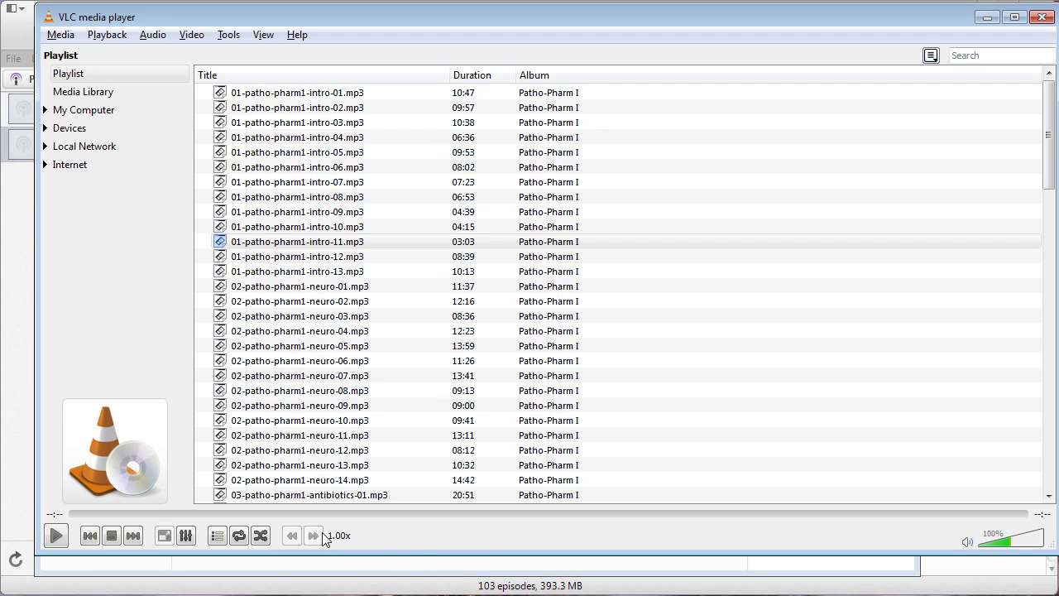